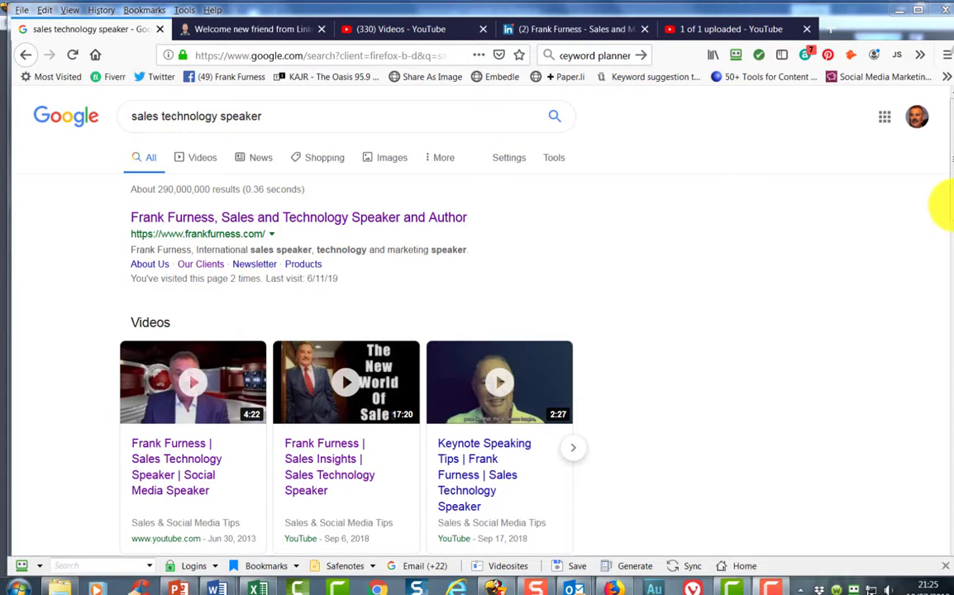
Step: Review the Google results for "sales technology speaker", including the website, video, image and LinkedIn listings
{"action": "scroll", "coordinate": [949, 227], "scroll_direction": "down", "scroll_amount": 2}
{"action": "scroll", "coordinate": [943, 236], "scroll_direction": "down", "scroll_amount": 2}
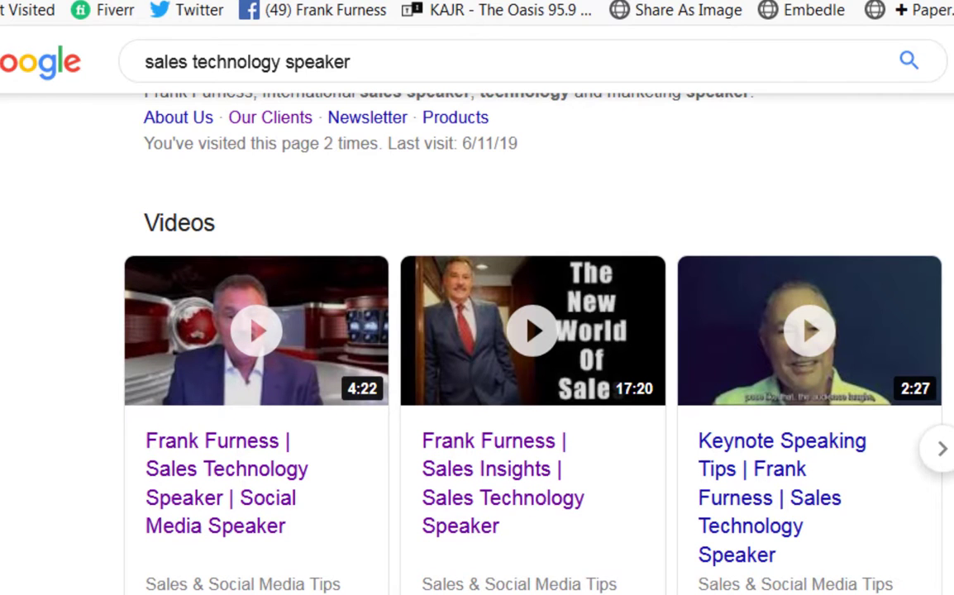
{"action": "scroll", "coordinate": [533, 331], "scroll_direction": "down", "scroll_amount": 3}
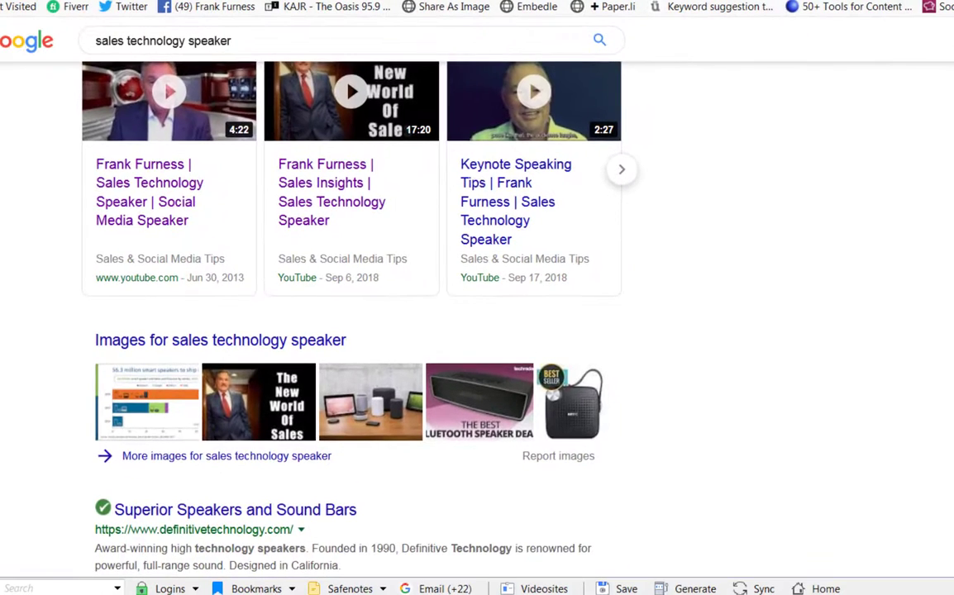
{"action": "scroll", "coordinate": [628, 363], "scroll_direction": "down", "scroll_amount": 3}
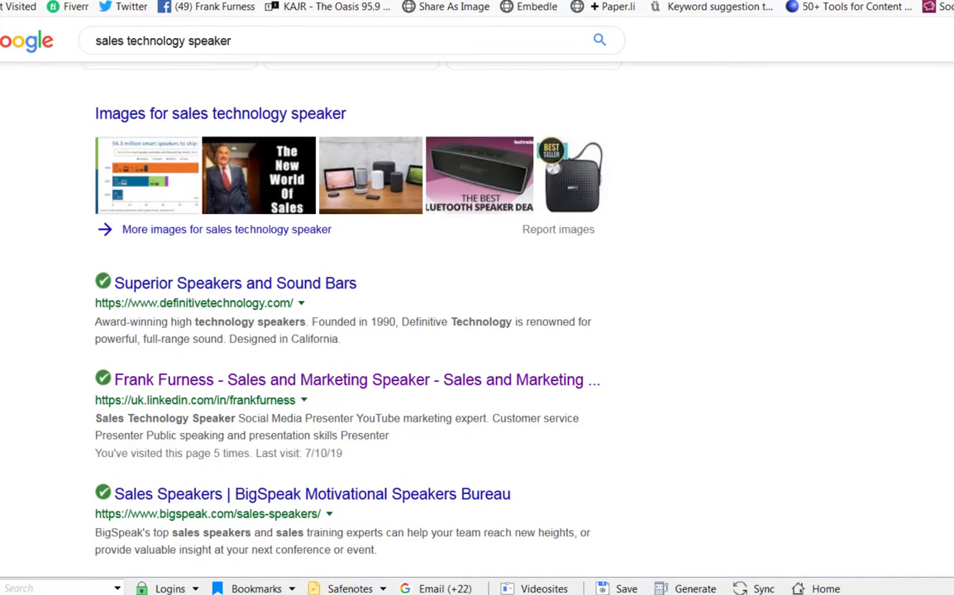
{"action": "scroll", "coordinate": [347, 331], "scroll_direction": "down", "scroll_amount": 3}
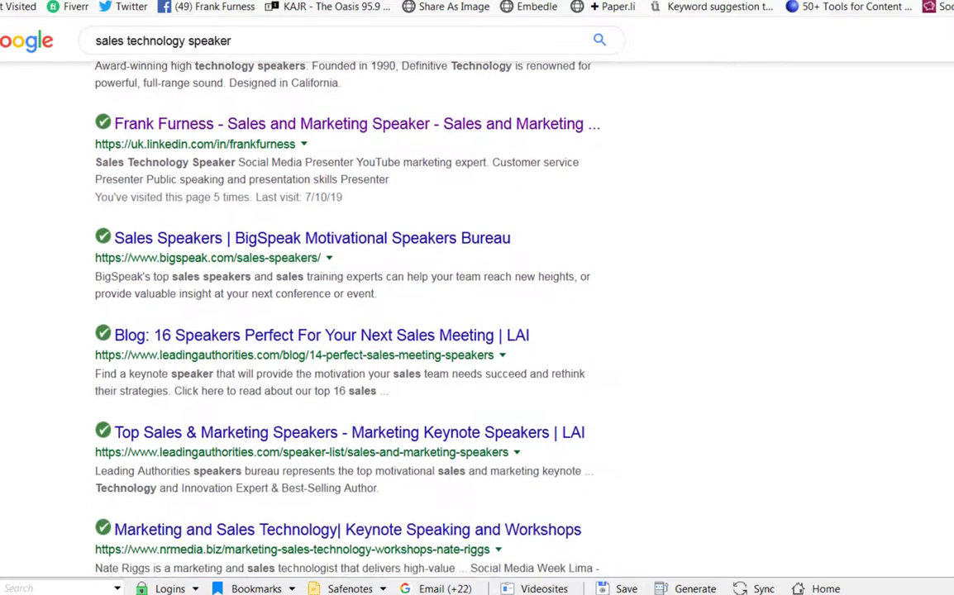
{"action": "scroll", "coordinate": [348, 314], "scroll_direction": "up", "scroll_amount": 7}
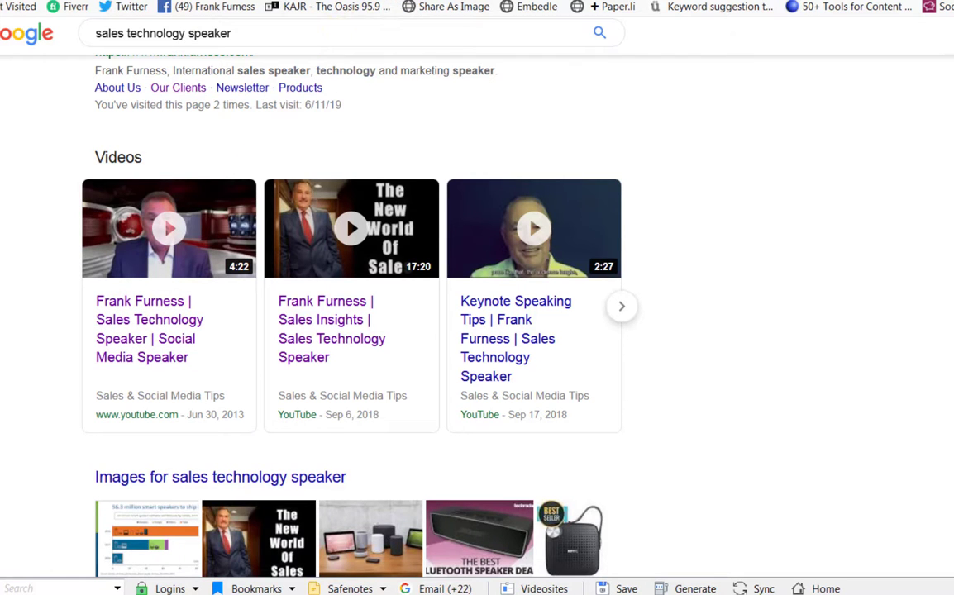
Step: Switch to the YouTube Creator Studio video manager and check which channels belong to the account
{"action": "left_click", "coordinate": [364, 2]}
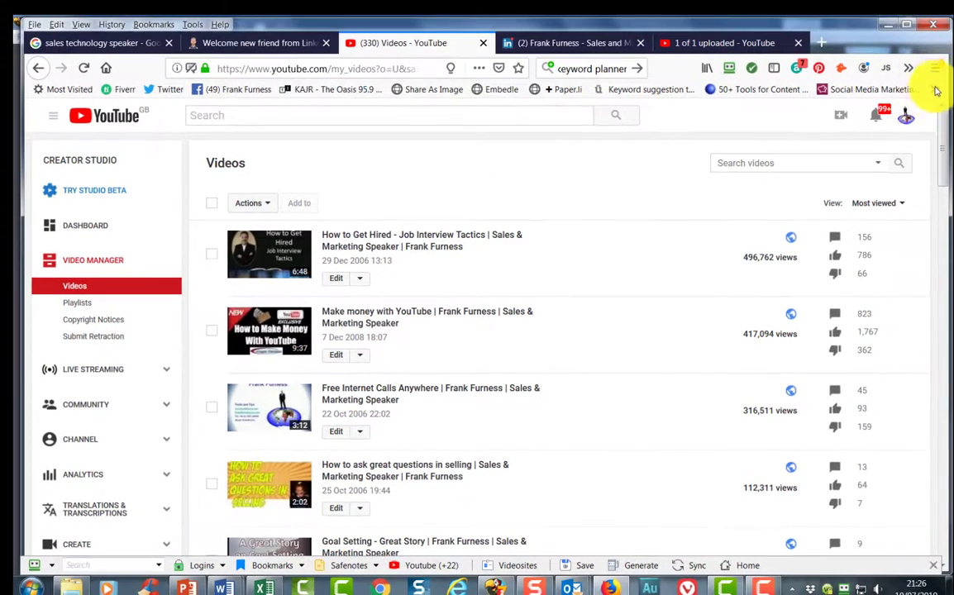
{"action": "left_click", "coordinate": [908, 118]}
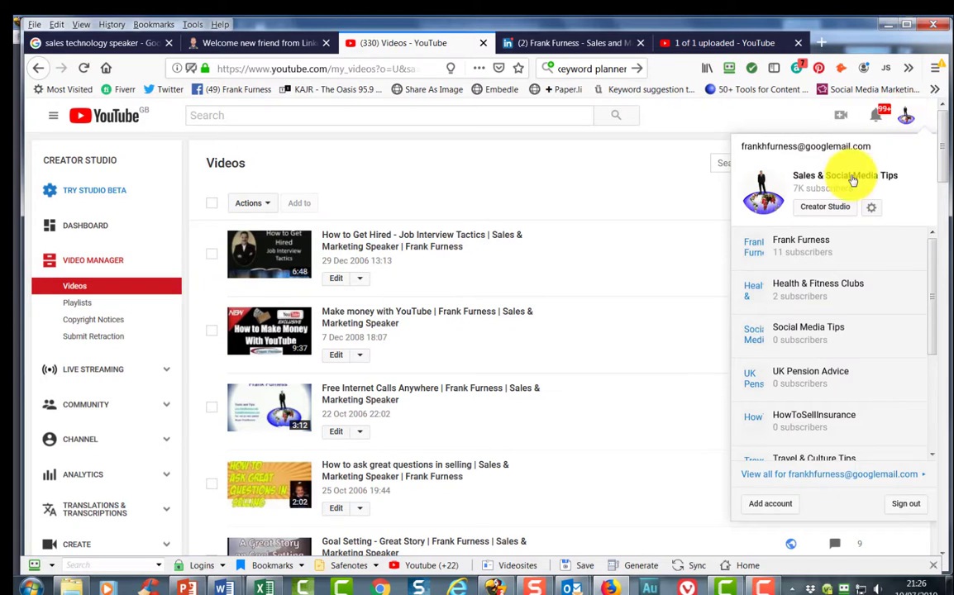
{"action": "left_click", "coordinate": [476, 172]}
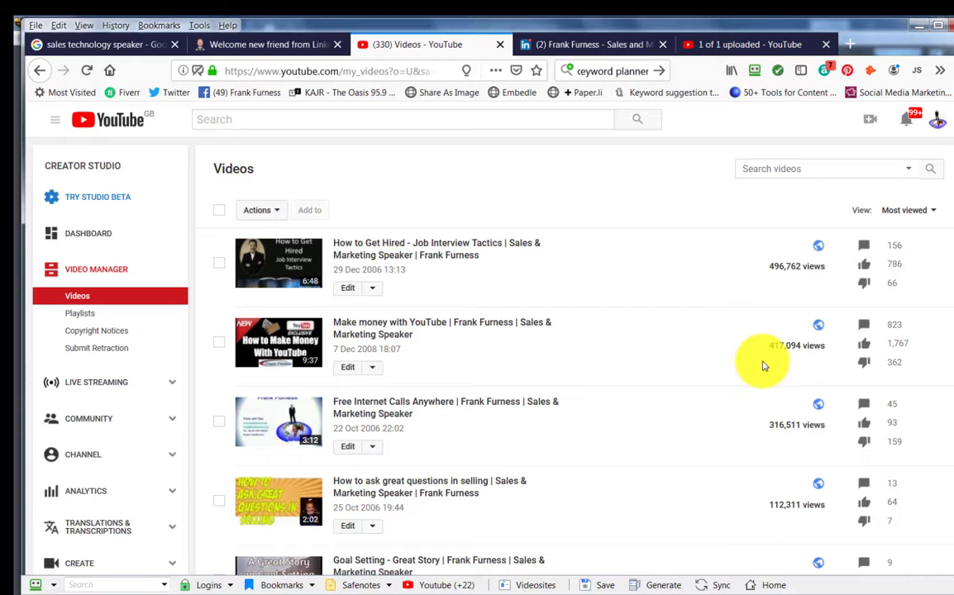
Step: Examine the channel's most viewed videos, comparing their titles, thumbnails and view counts
{"action": "scroll", "coordinate": [737, 442], "scroll_direction": "down", "scroll_amount": 3}
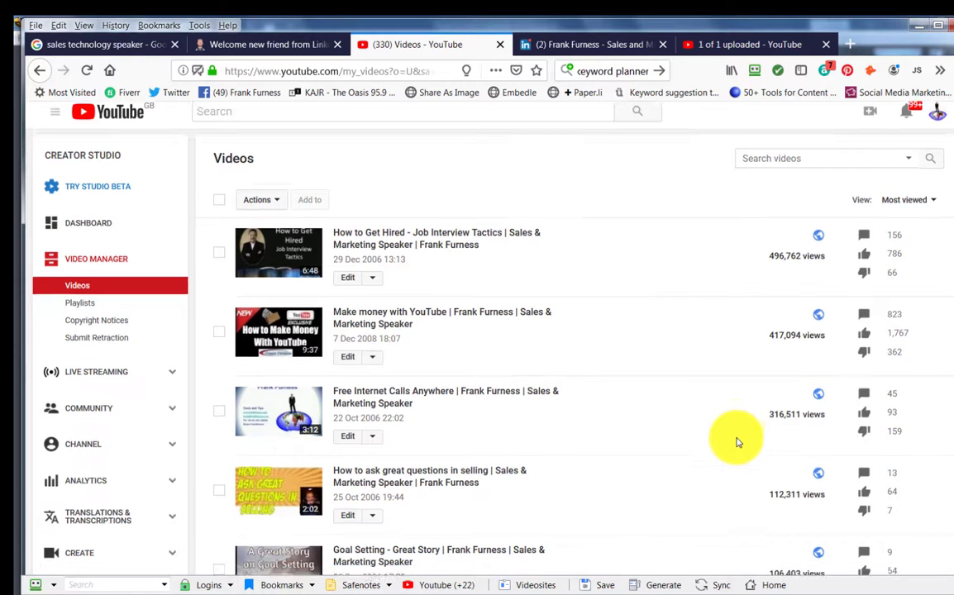
{"action": "scroll", "coordinate": [735, 414], "scroll_direction": "down", "scroll_amount": 1}
{"action": "scroll", "coordinate": [735, 410], "scroll_direction": "down", "scroll_amount": 1}
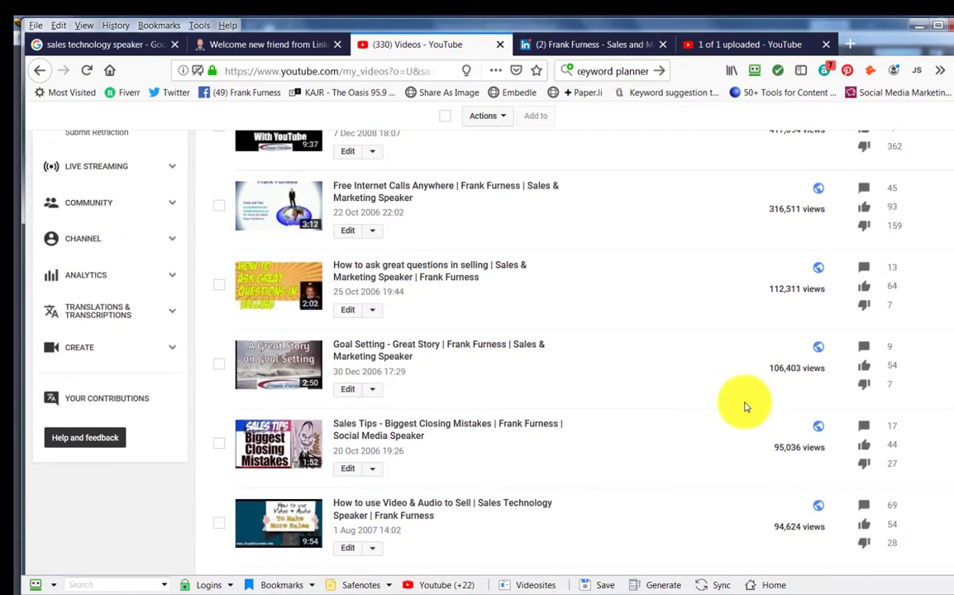
{"action": "scroll", "coordinate": [742, 413], "scroll_direction": "down", "scroll_amount": 5}
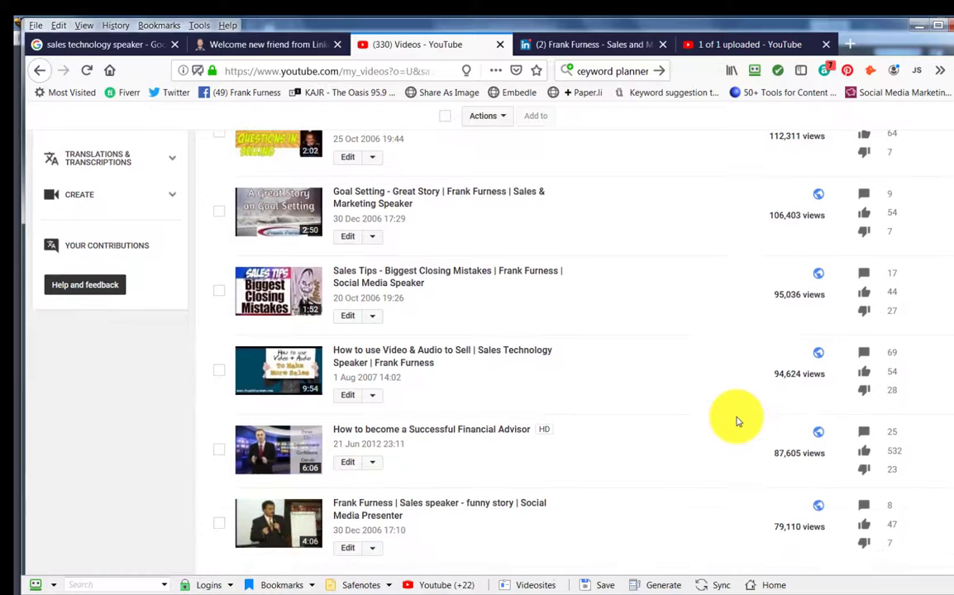
{"action": "scroll", "coordinate": [737, 422], "scroll_direction": "down", "scroll_amount": 5}
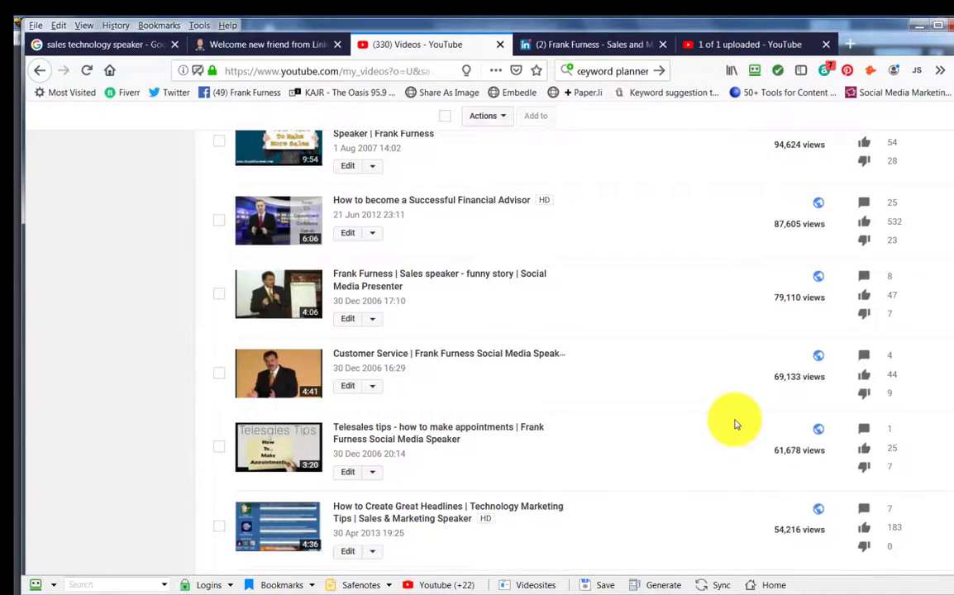
{"action": "scroll", "coordinate": [736, 421], "scroll_direction": "up", "scroll_amount": 8}
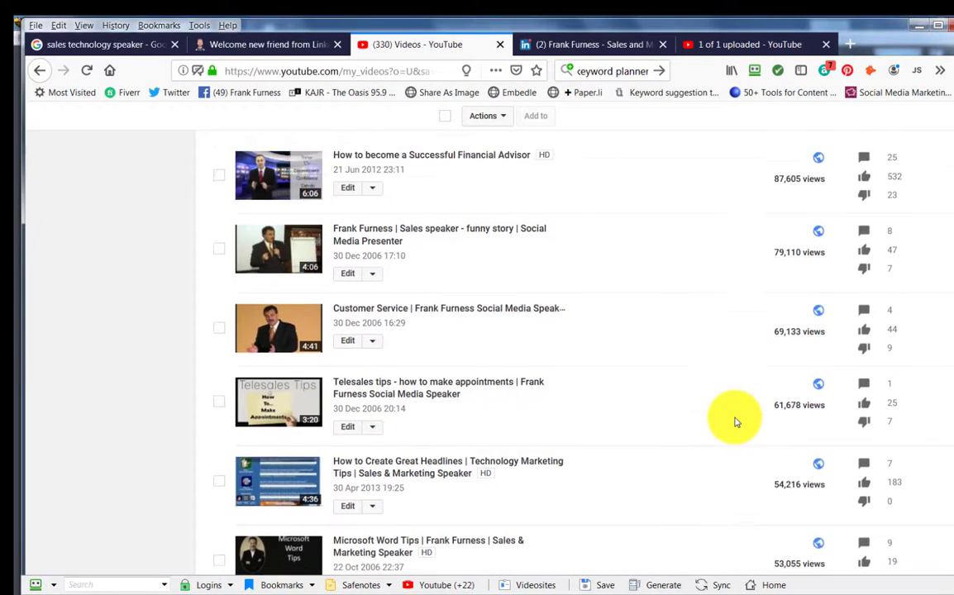
{"action": "scroll", "coordinate": [736, 422], "scroll_direction": "up", "scroll_amount": 6}
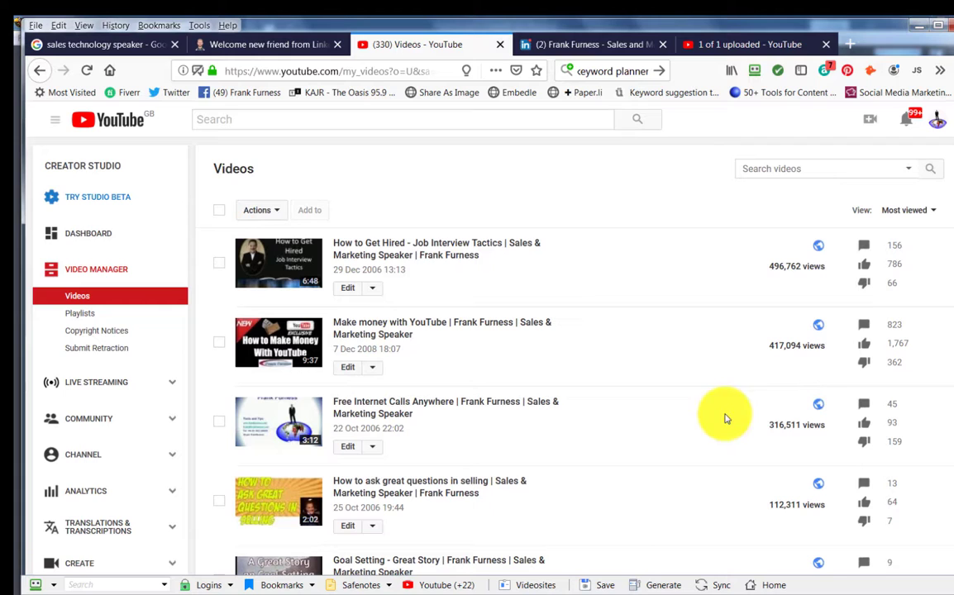
Step: Open the "How to Get Hired - Job Interview Tactics" video for editing and show its basic info
{"action": "left_click", "coordinate": [349, 289]}
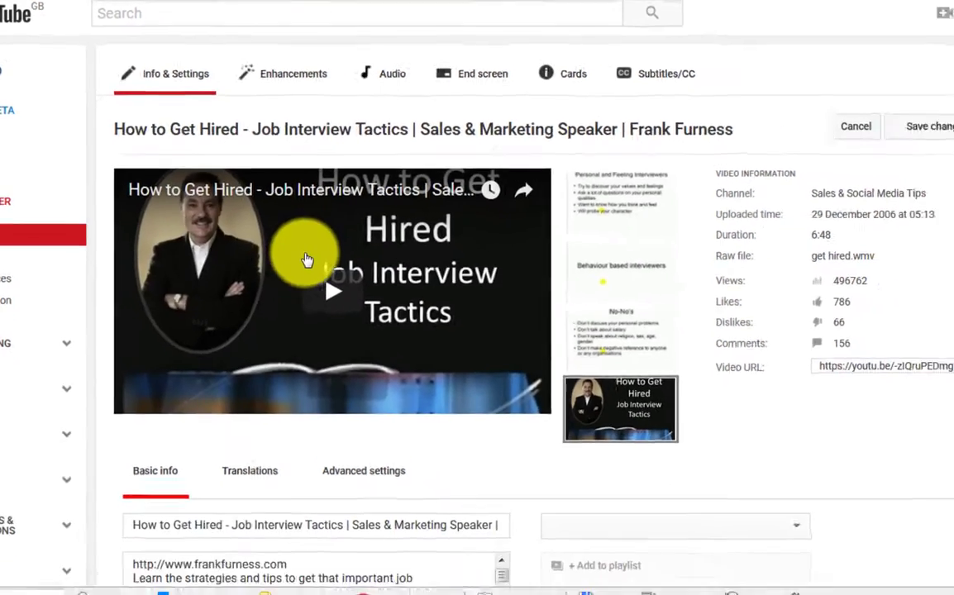
{"action": "scroll", "coordinate": [334, 268], "scroll_direction": "down", "scroll_amount": 3}
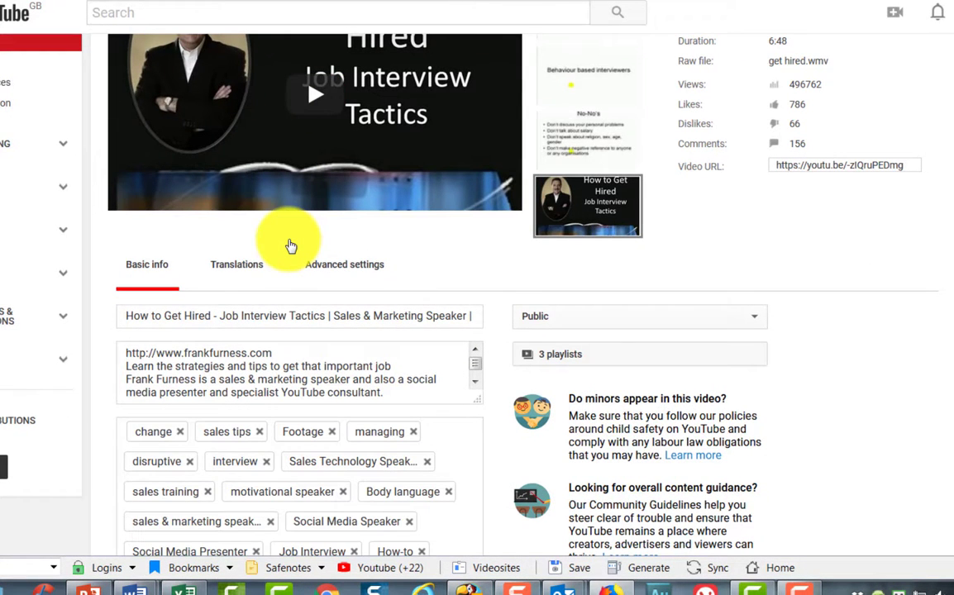
{"action": "scroll", "coordinate": [289, 248], "scroll_direction": "down", "scroll_amount": 2}
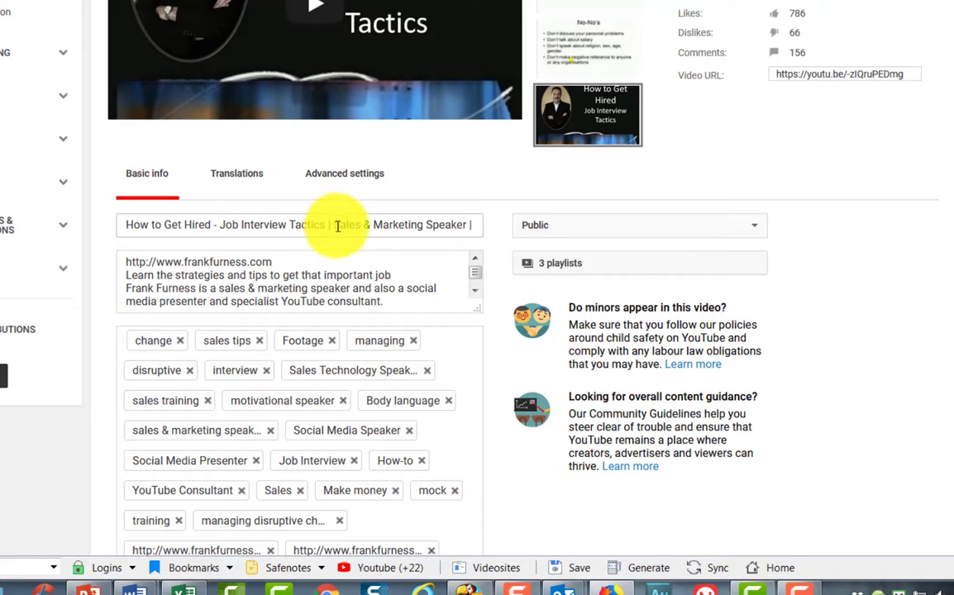
Step: Examine the video title's parts: the topic "How to Get Hired - Job Interview Tactics", the keyword "Sales & Marketing Speaker" and the speaker's name
{"action": "left_click_drag", "start_coordinate": [333, 225], "coordinate": [464, 228]}
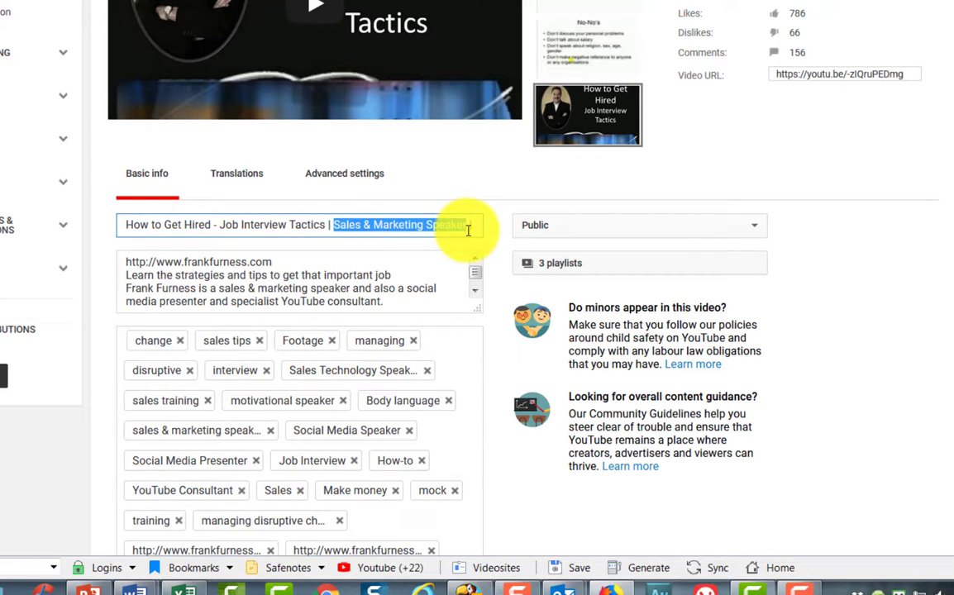
{"action": "left_click_drag", "start_coordinate": [129, 226], "coordinate": [332, 227]}
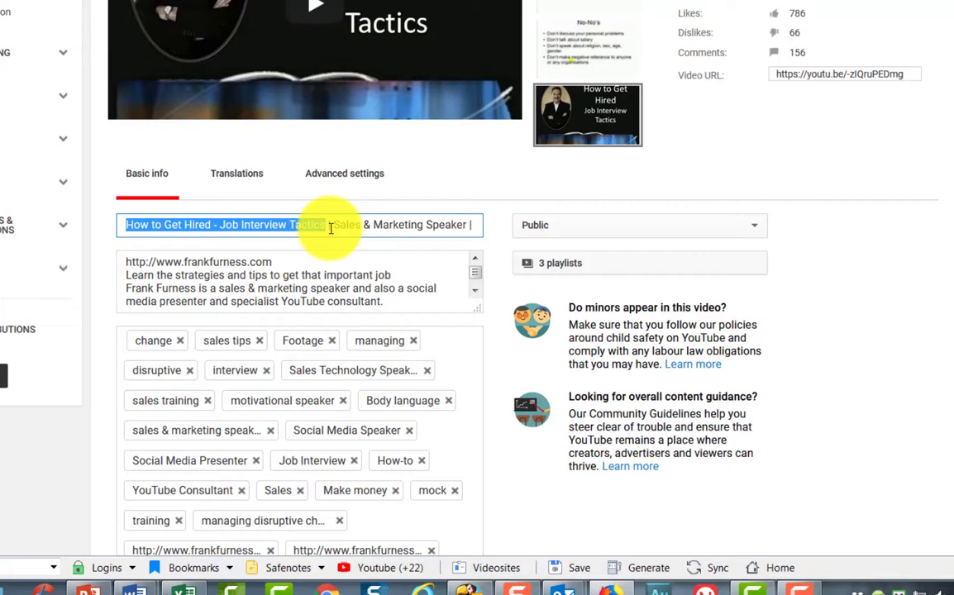
{"action": "left_click_drag", "start_coordinate": [332, 227], "coordinate": [468, 229]}
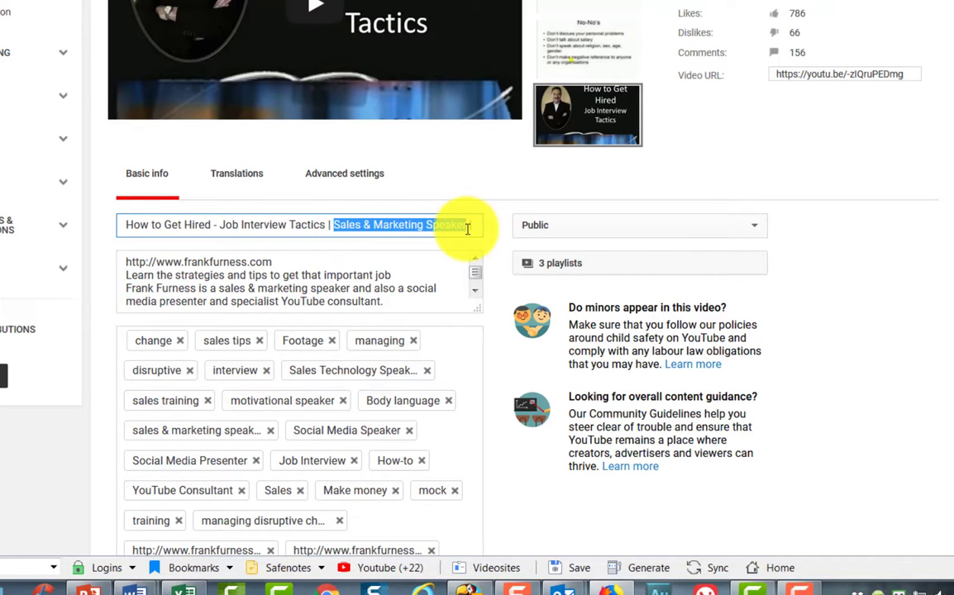
{"action": "left_click", "coordinate": [468, 229]}
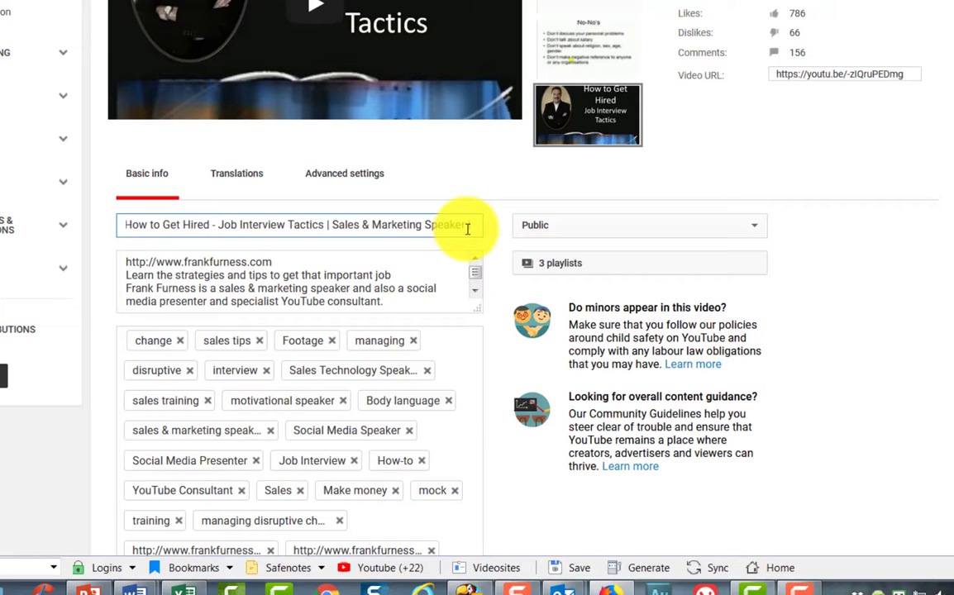
{"action": "type", "text": "| Frank Furness"}
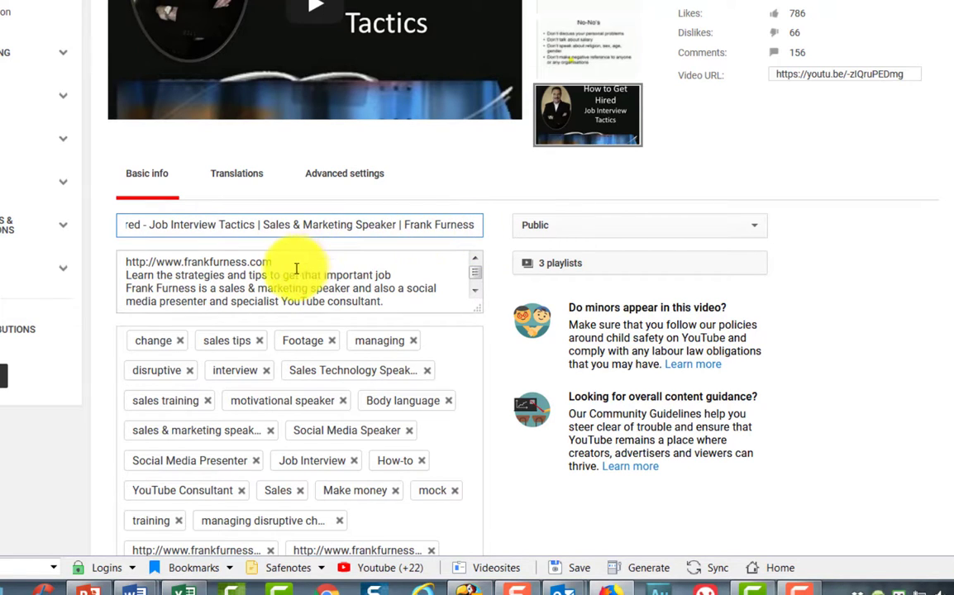
Step: Highlight the web address opening the video description and the text below it to review the description's wording
{"action": "left_click_drag", "start_coordinate": [292, 264], "coordinate": [118, 264]}
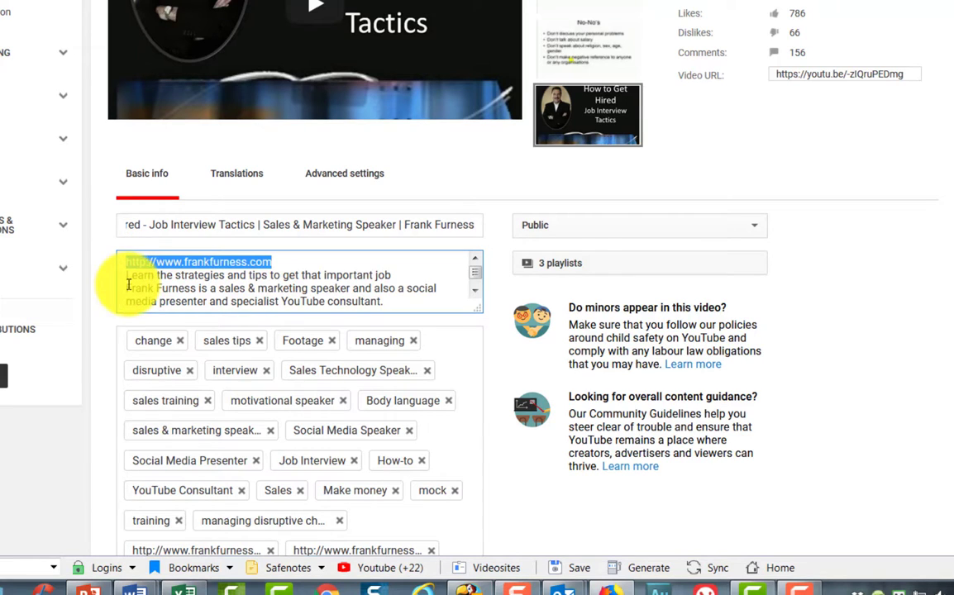
{"action": "left_click_drag", "start_coordinate": [123, 279], "coordinate": [341, 308]}
{"action": "scroll", "coordinate": [347, 307], "scroll_direction": "up", "scroll_amount": 3}
{"action": "scroll", "coordinate": [347, 306], "scroll_direction": "up", "scroll_amount": 3}
{"action": "scroll", "coordinate": [345, 309], "scroll_direction": "down", "scroll_amount": 3}
{"action": "scroll", "coordinate": [340, 309], "scroll_direction": "up", "scroll_amount": 4}
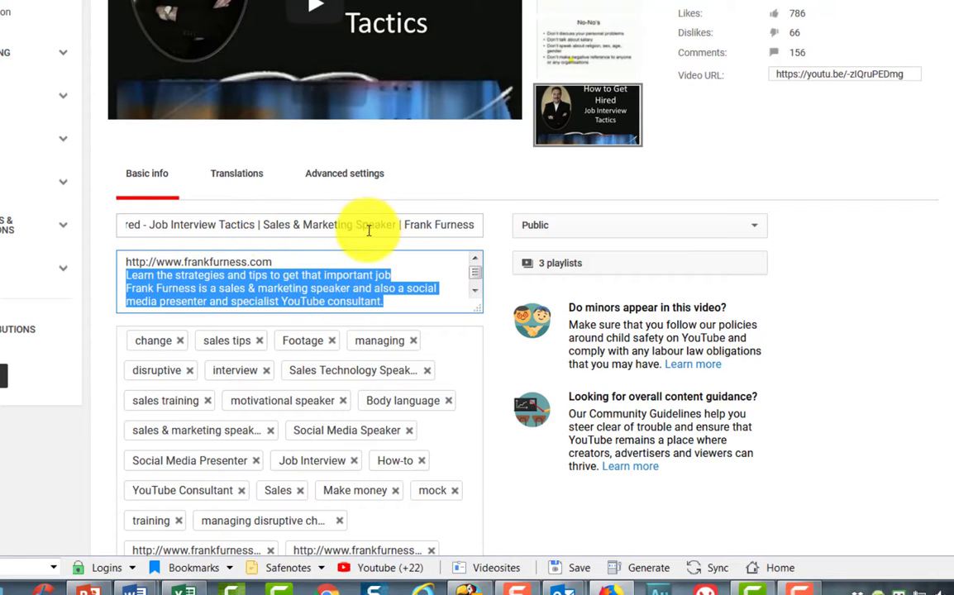
{"action": "key", "text": "ctrl+z"}
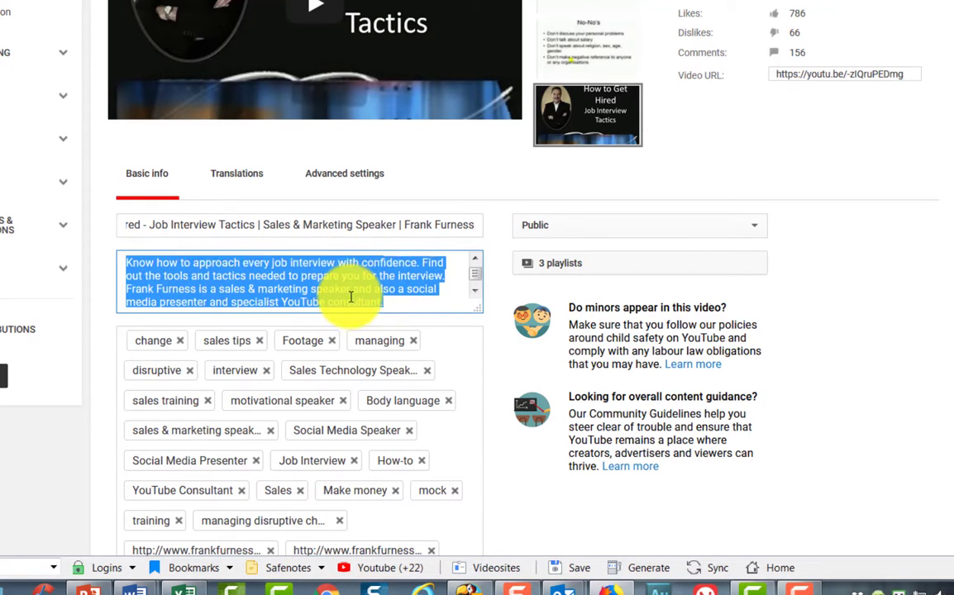
Step: Review the video's tags and select the full description to check its newsletter, website and blog links
{"action": "scroll", "coordinate": [454, 360], "scroll_direction": "down", "scroll_amount": 2}
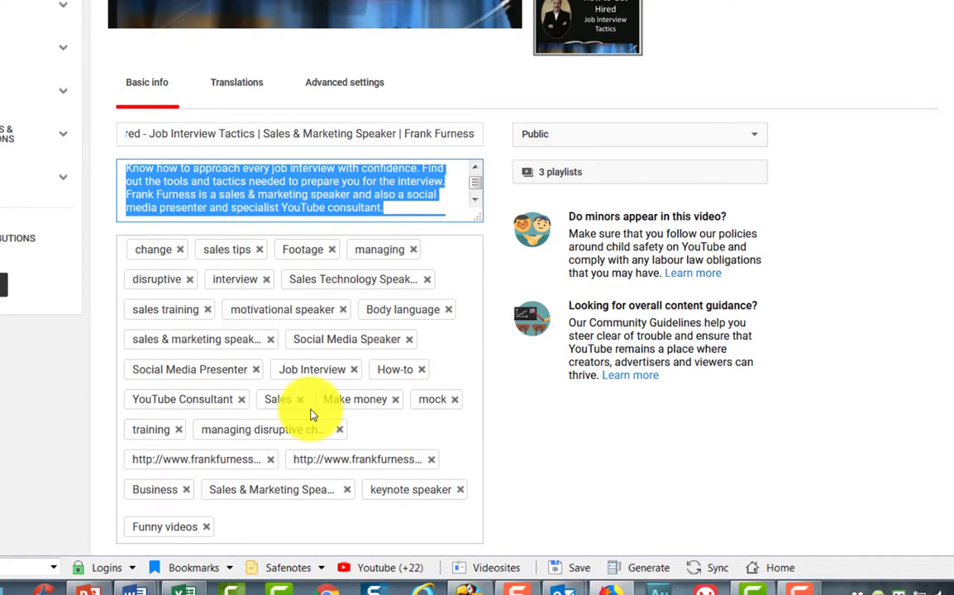
{"action": "scroll", "coordinate": [313, 413], "scroll_direction": "up", "scroll_amount": 2}
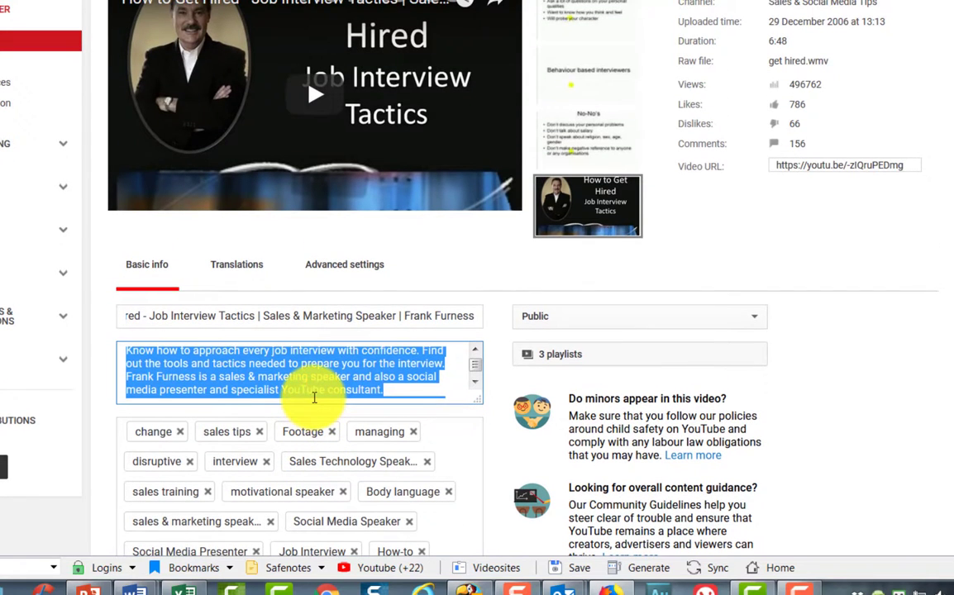
{"action": "scroll", "coordinate": [313, 394], "scroll_direction": "down", "scroll_amount": 1}
{"action": "left_click_drag", "start_coordinate": [191, 316], "coordinate": [406, 346]}
{"action": "left_click", "coordinate": [196, 362]}
{"action": "key", "text": "ctrl+a"}
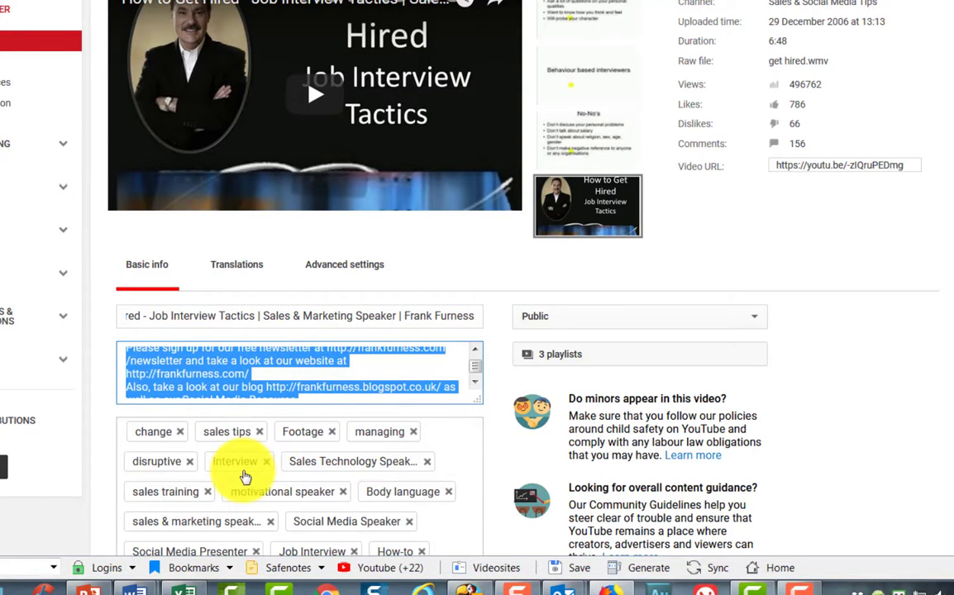
{"action": "scroll", "coordinate": [869, 411], "scroll_direction": "up", "scroll_amount": 1}
{"action": "scroll", "coordinate": [868, 411], "scroll_direction": "up", "scroll_amount": 2}
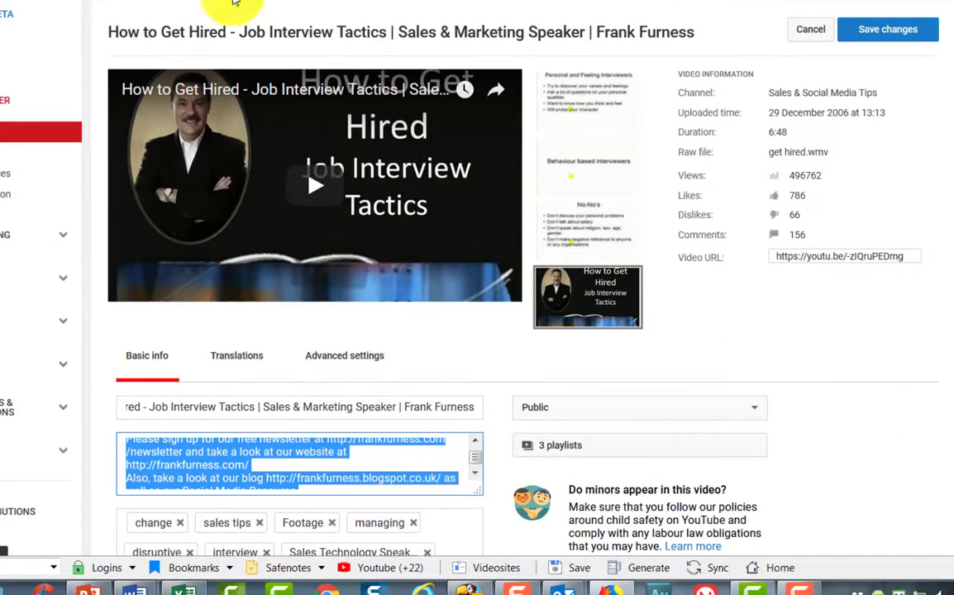